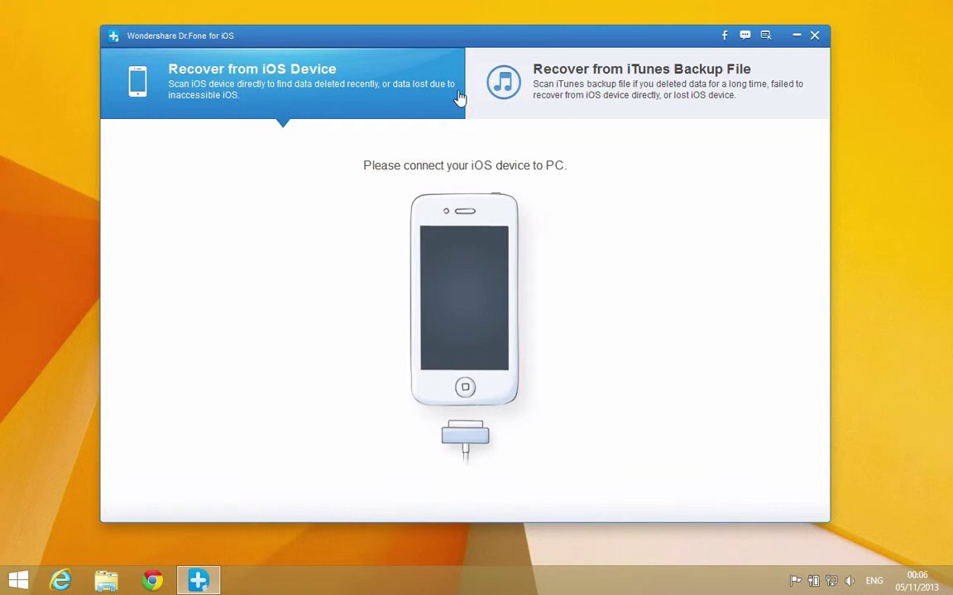
# Step: Switch to the Recover from iTunes Backup File mode and cancel the no-backup-found dialog
pyautogui.click(602, 100)
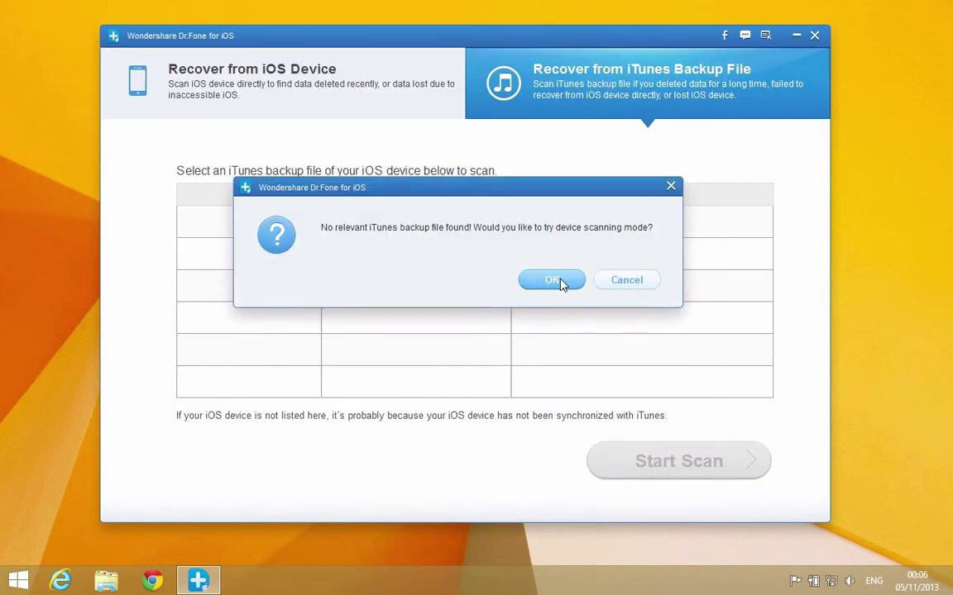
pyautogui.click(626, 280)
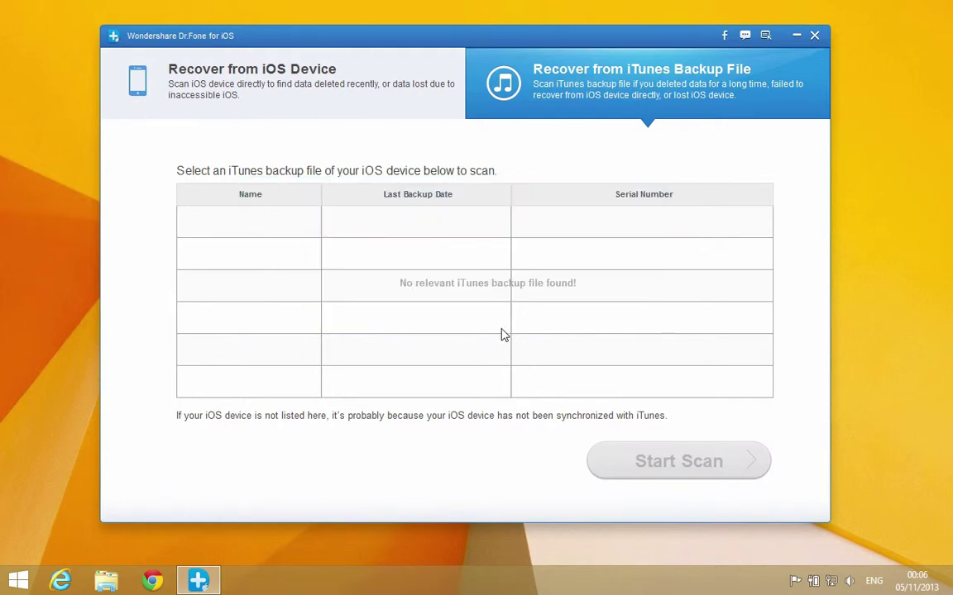
# Step: Go back to the Recover from iOS Device mode and wait for the iPhone to show Start Scan
pyautogui.click(327, 89)
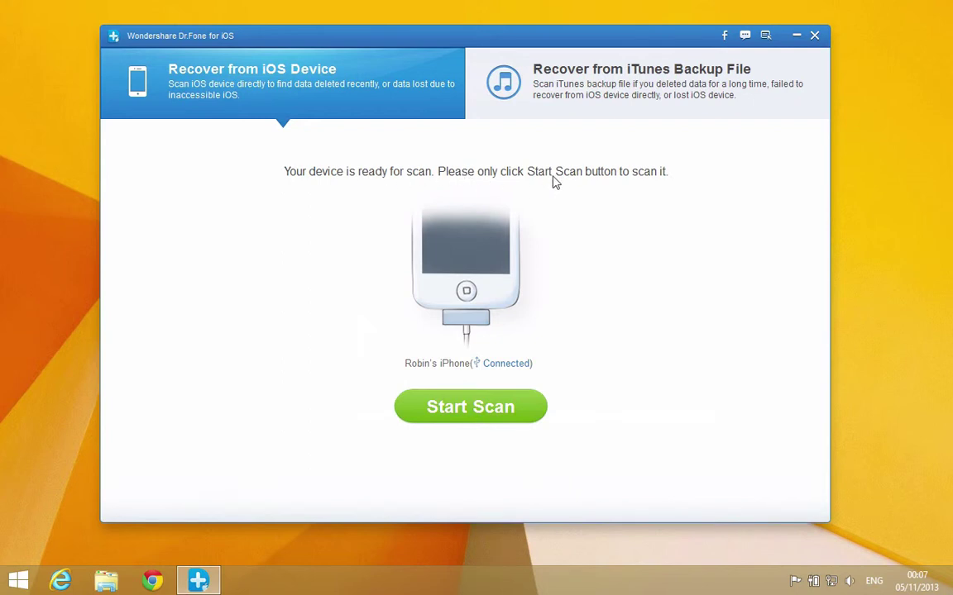
# Step: Start the iPhone scan and reposition the program window while it progresses to 89%
pyautogui.click(476, 408)
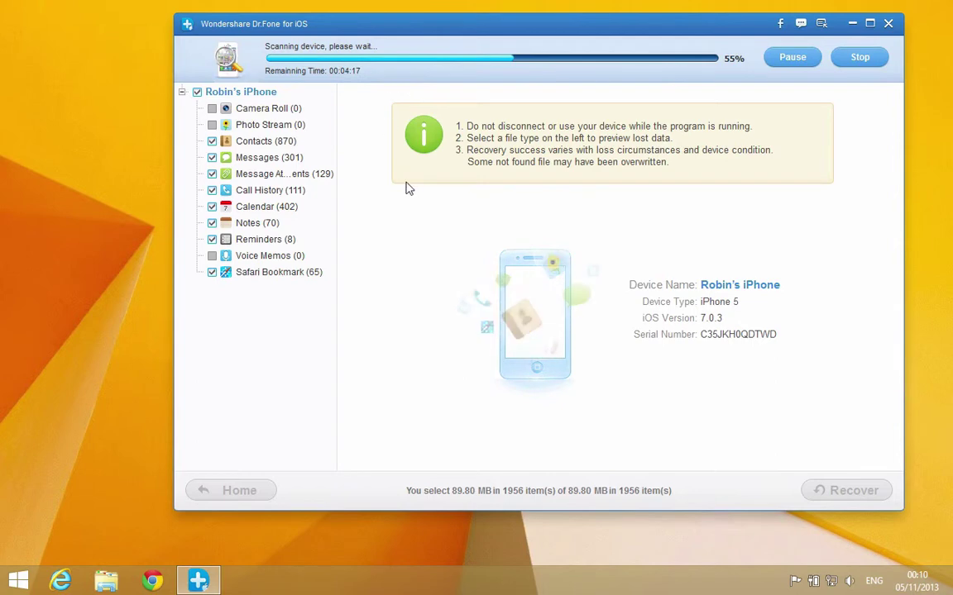
pyautogui.moveTo(556, 29); pyautogui.dragTo(487, 48)
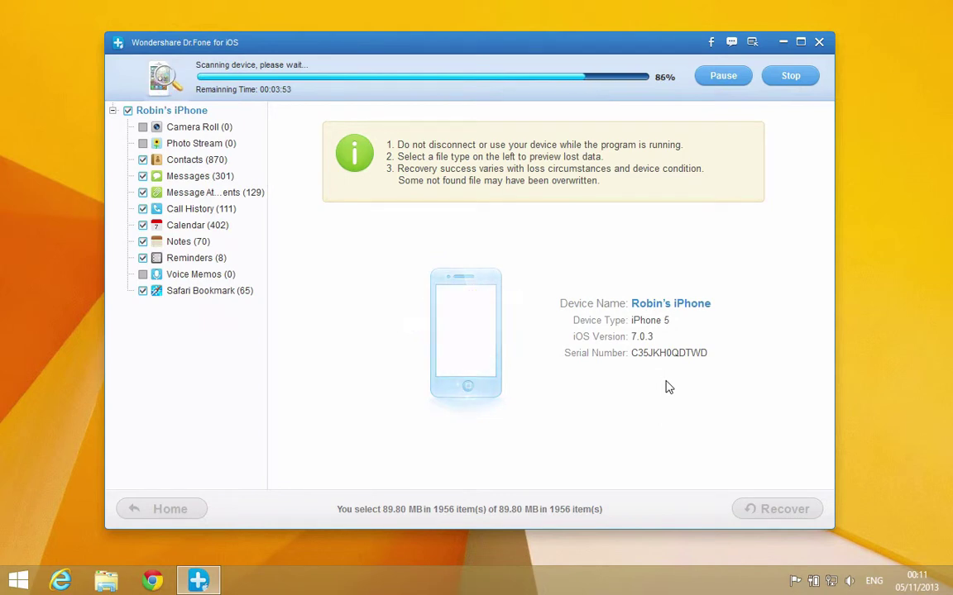
# Step: Preview the Contacts table, scrolling right to the Home Page column and back
pyautogui.click(199, 166)
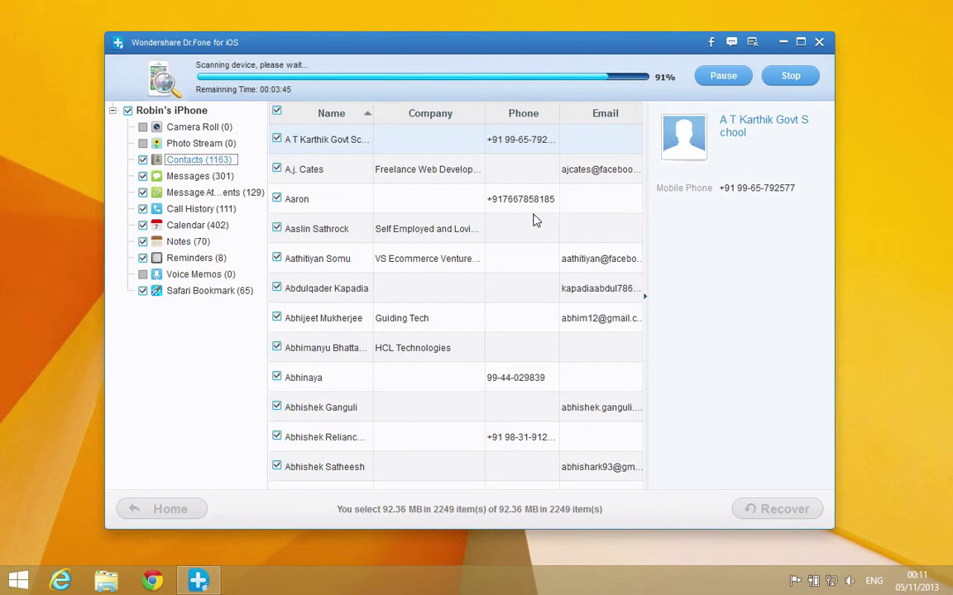
pyautogui.hscroll(3, 494, 220)
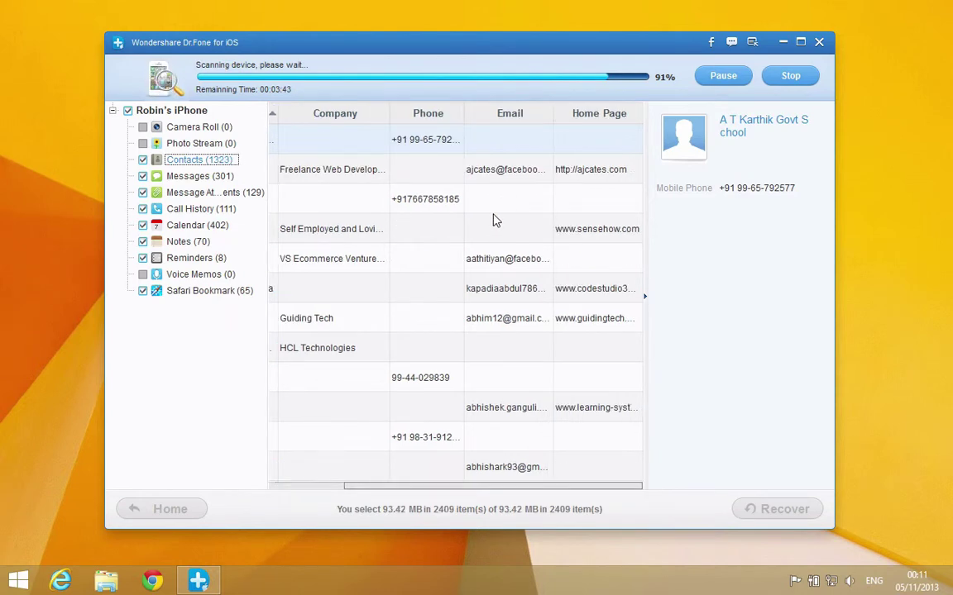
pyautogui.hscroll(-3, 494, 220)
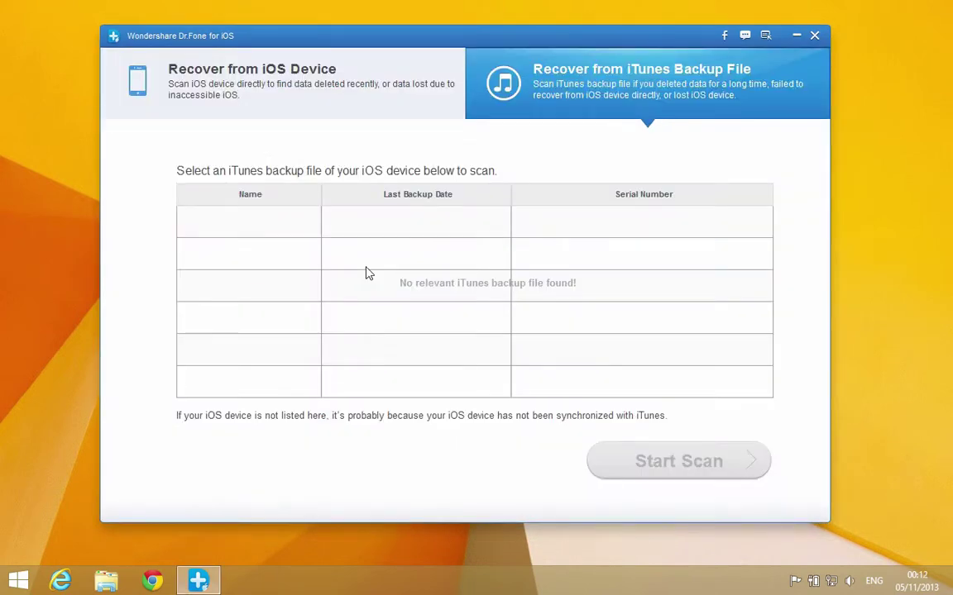
# Step: Leave the iTunes backup view for the Recover from iOS Device screen with the iPhone ready
pyautogui.click(305, 92)
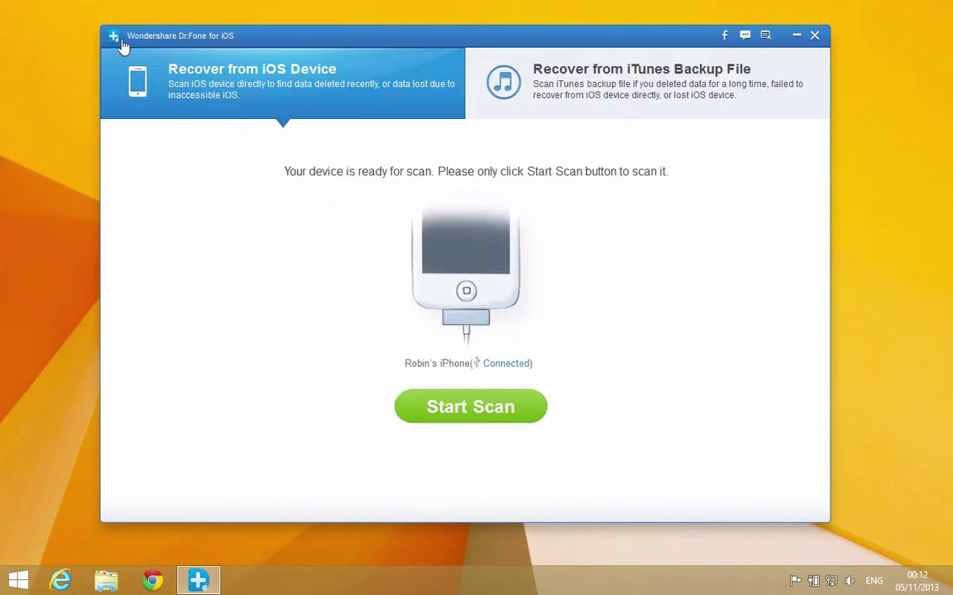